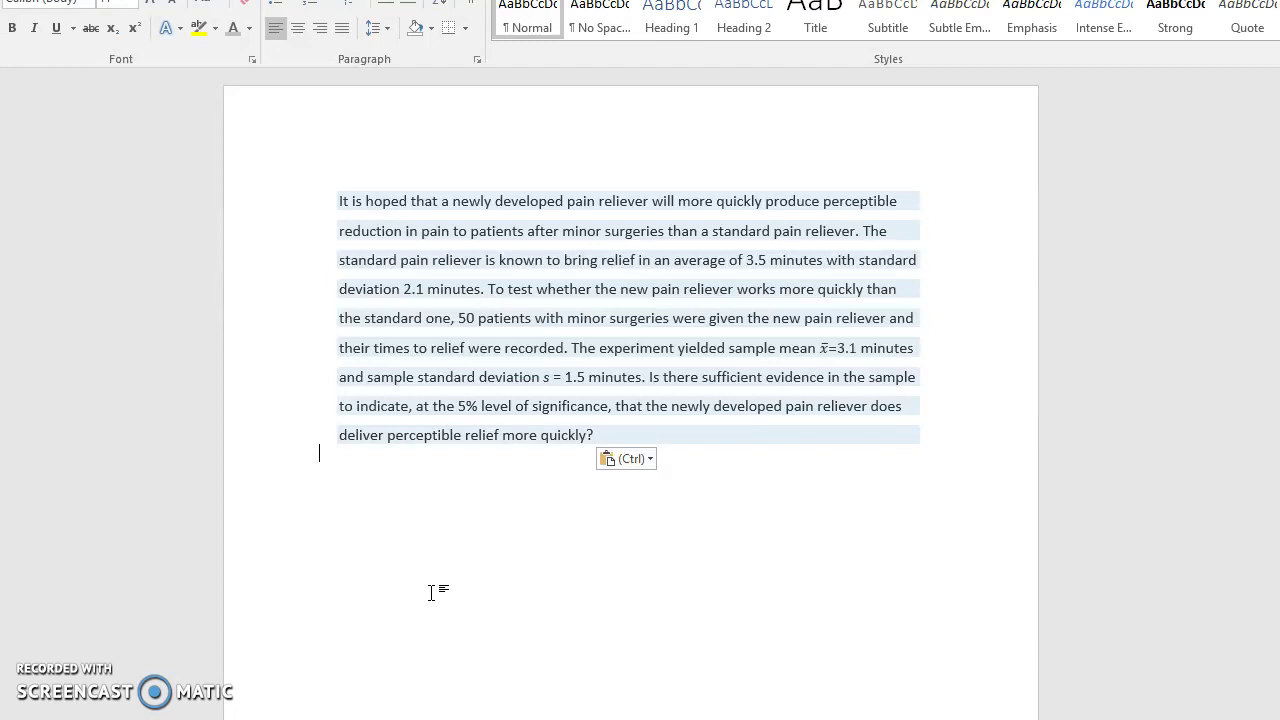
- Below the problem text, write the hypotheses H₀: μ = 3.5 and Hₐ: μ < 3.5 on separate lines
key("Return")
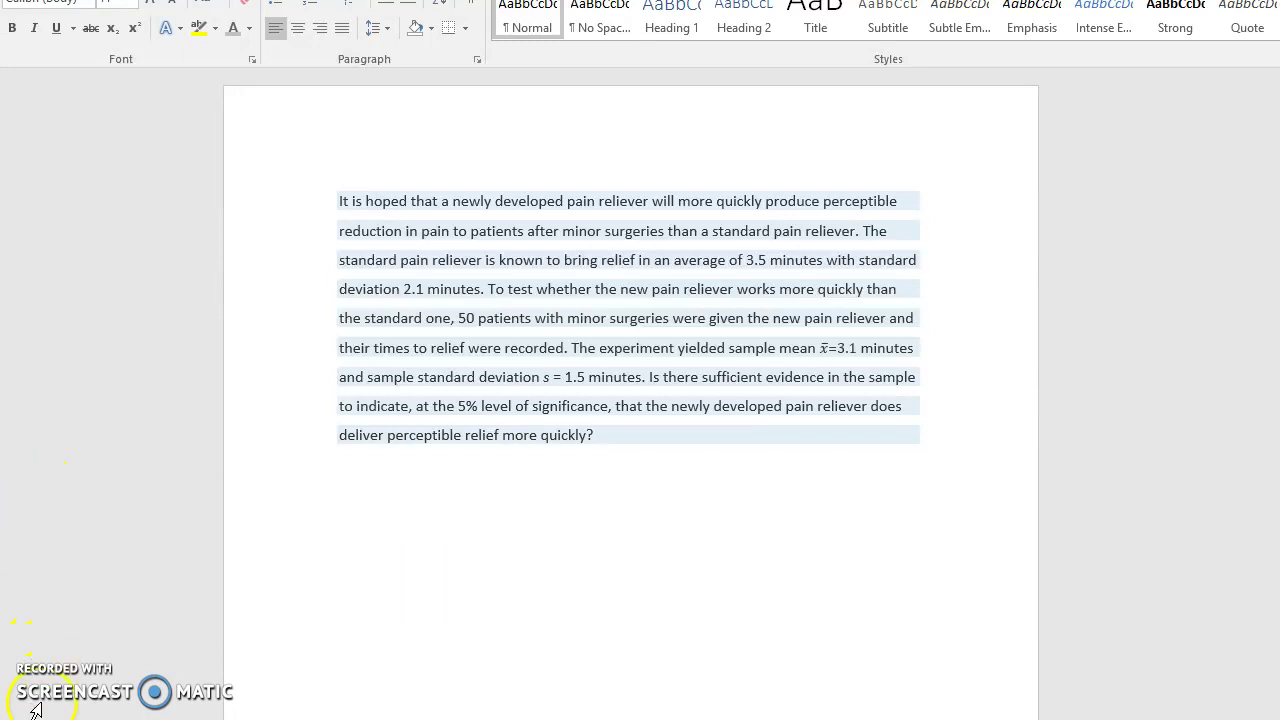
type("H0: Ha:")
left_click(402, 492)
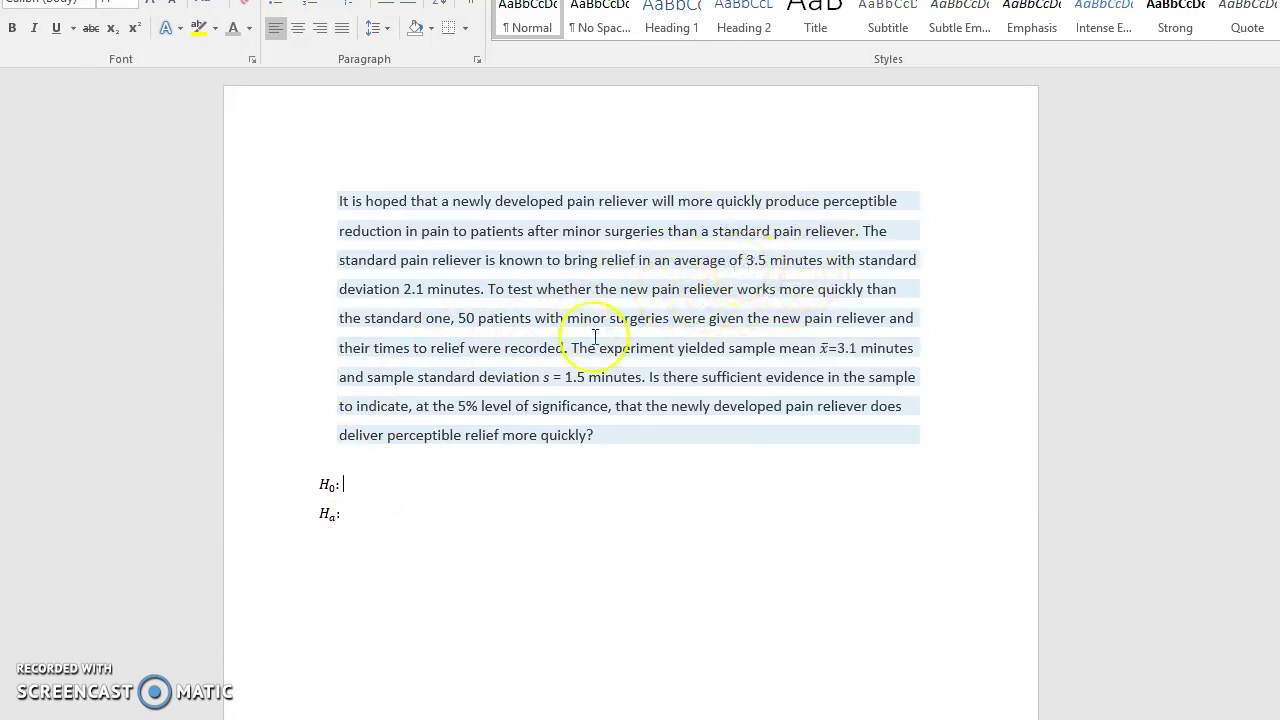
left_click(377, 487)
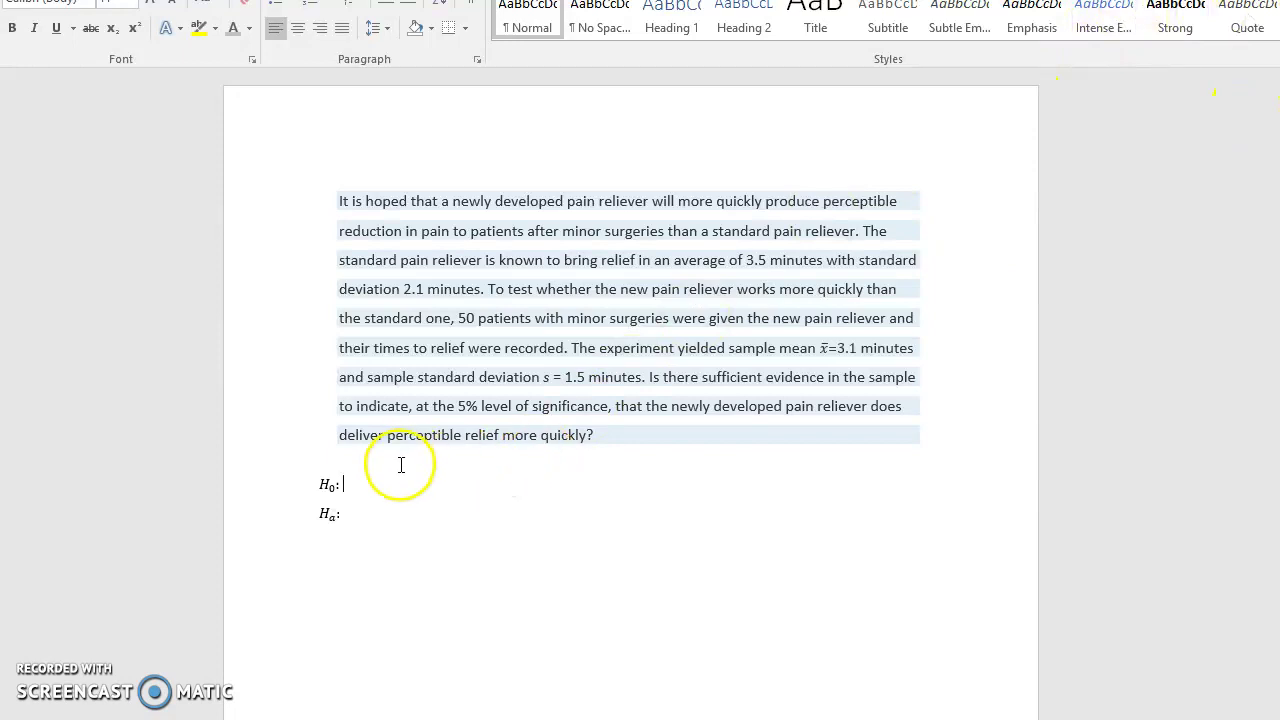
left_click(431, 477)
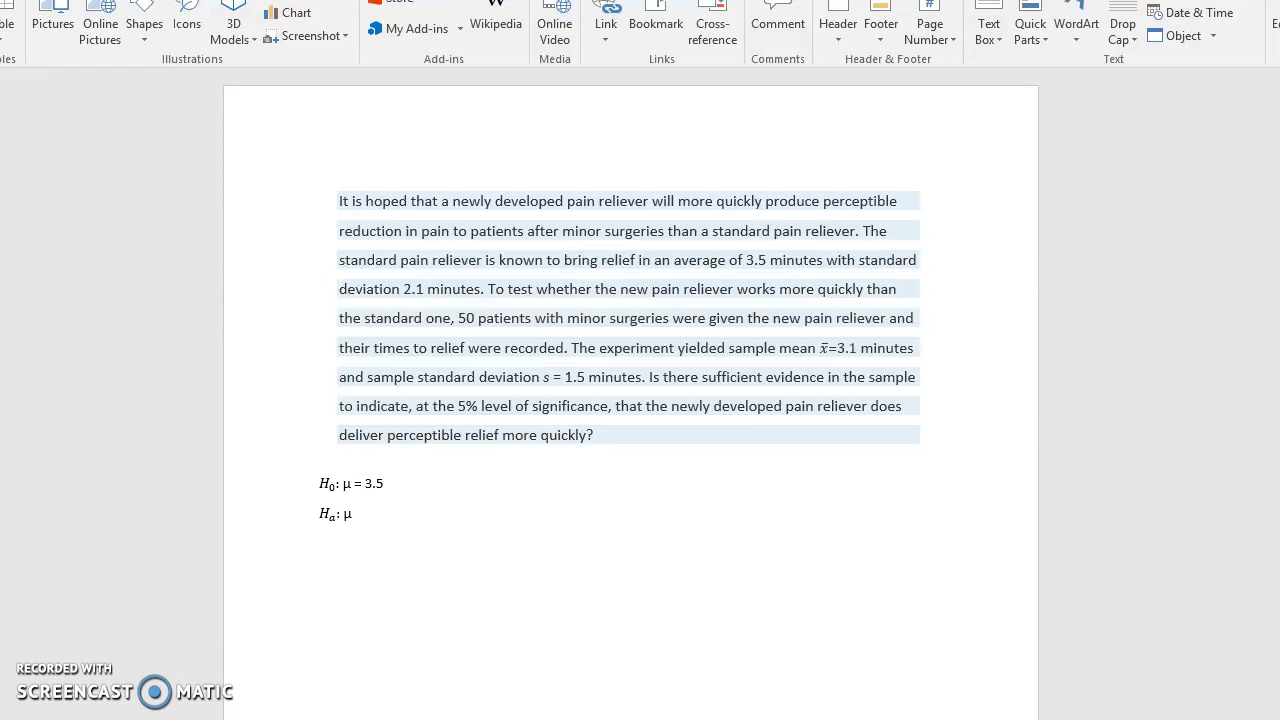
type("< ")
type("3.5")
- List the given values under the hypotheses as α = .05, n = 50, x̄ = 3.1, s = 1.5
type("α = .05")
type(", n ")
type("= 50")
type(", x̄ = 3.1,")
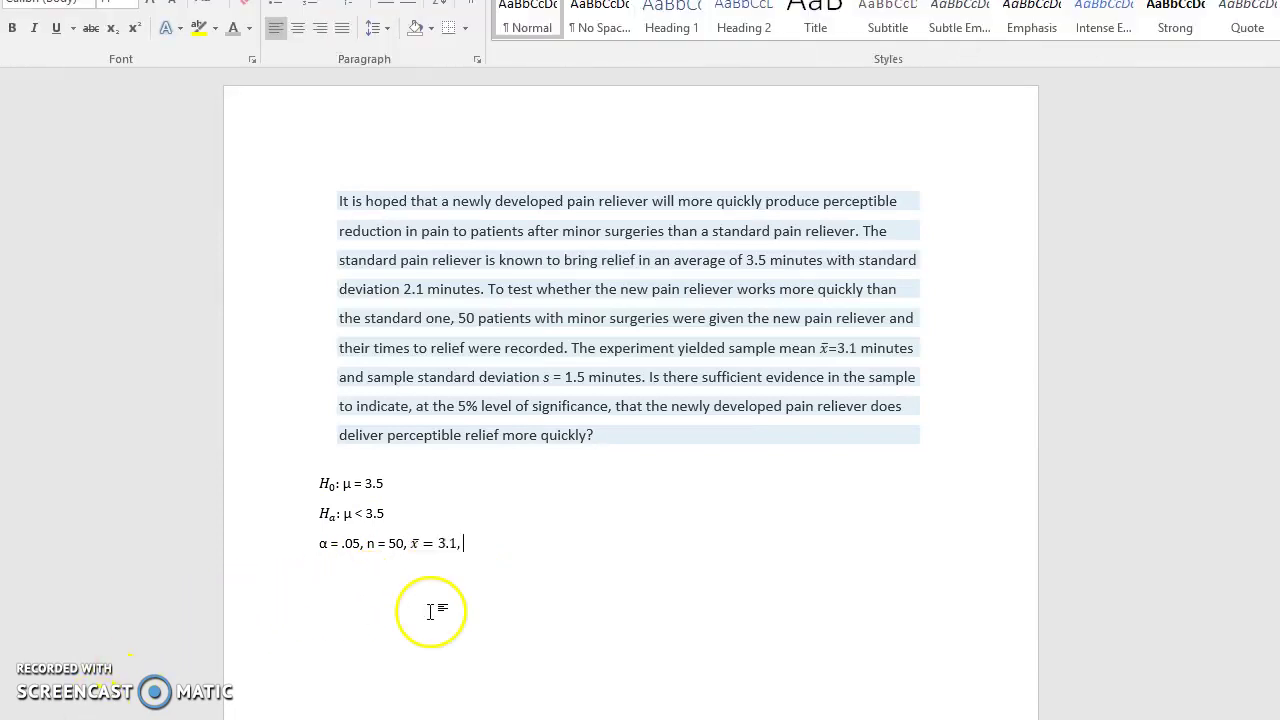
type("s = 1")
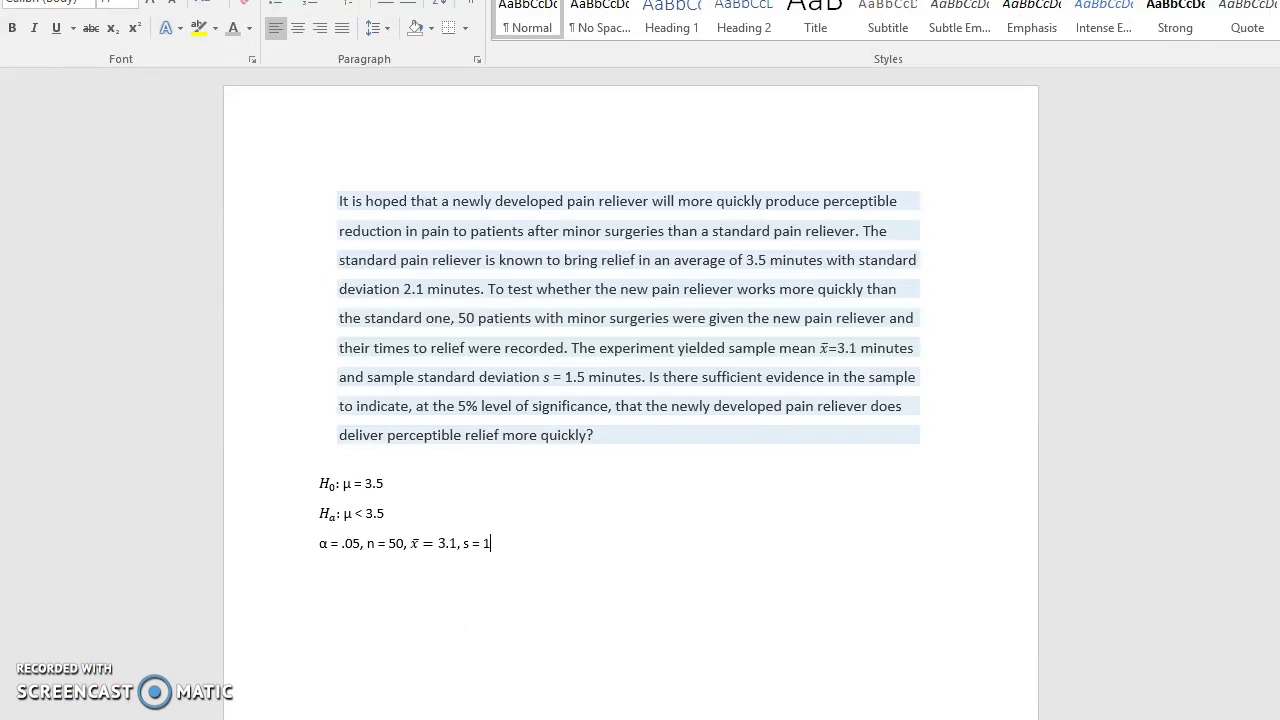
type(".5")
- Start the z formula on a new line with its numerator in parentheses: z = (3.1 – 3.5)
type("z")
type(" =")
type(".1")
type(" -")
type(" 3.")
type("5")
mouse_move(430, 618)
left_mouse_down()
mouse_move(296, 588)
mouse_move(343, 568)
left_mouse_up()
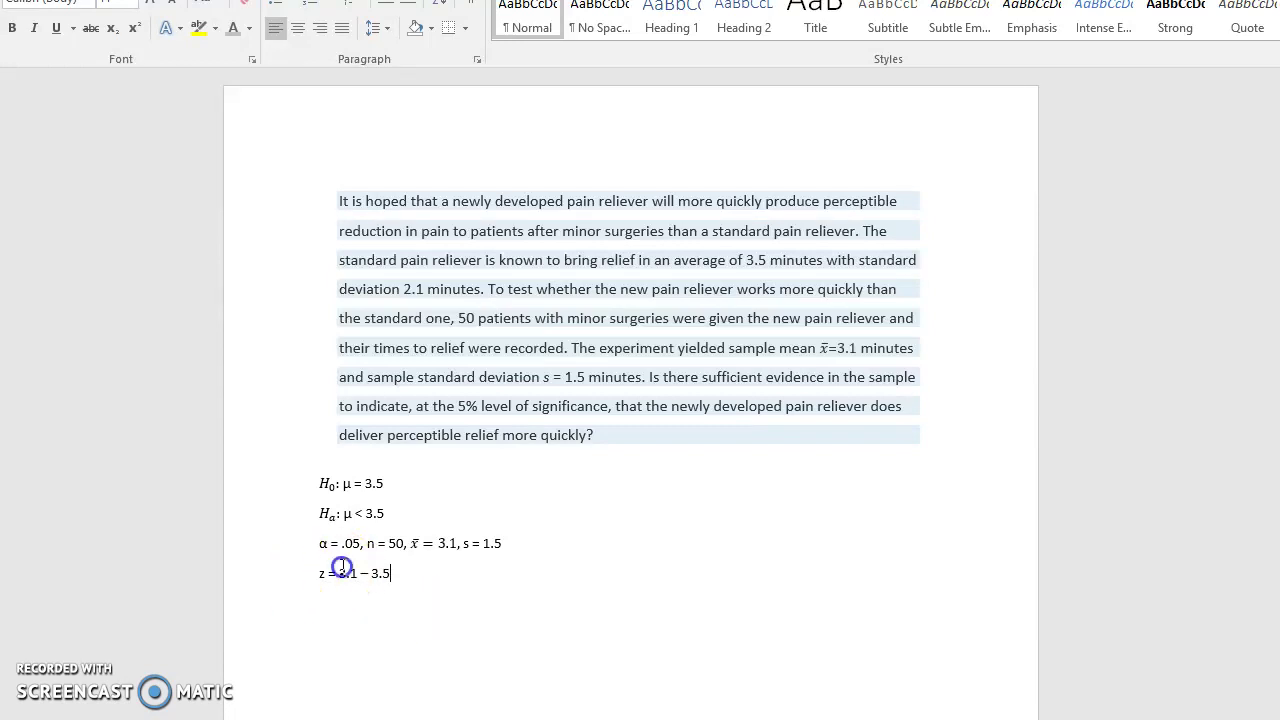
type("(")
left_click(390, 577)
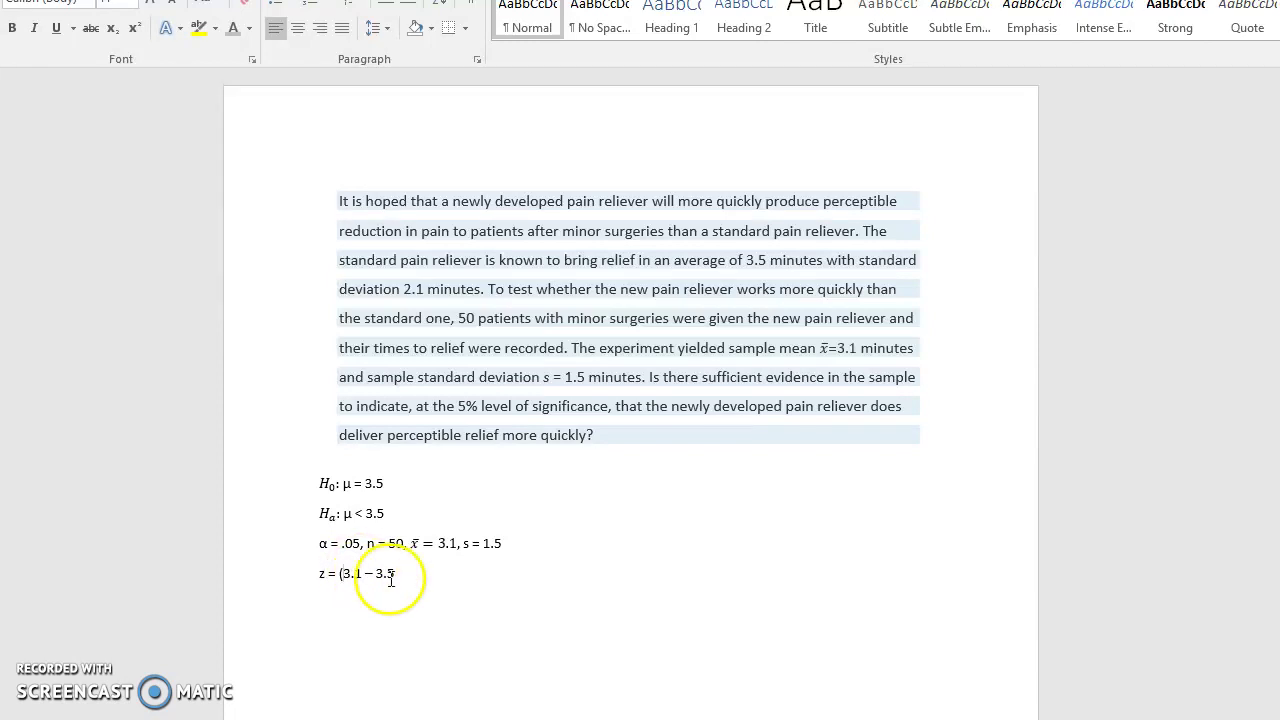
type(")")
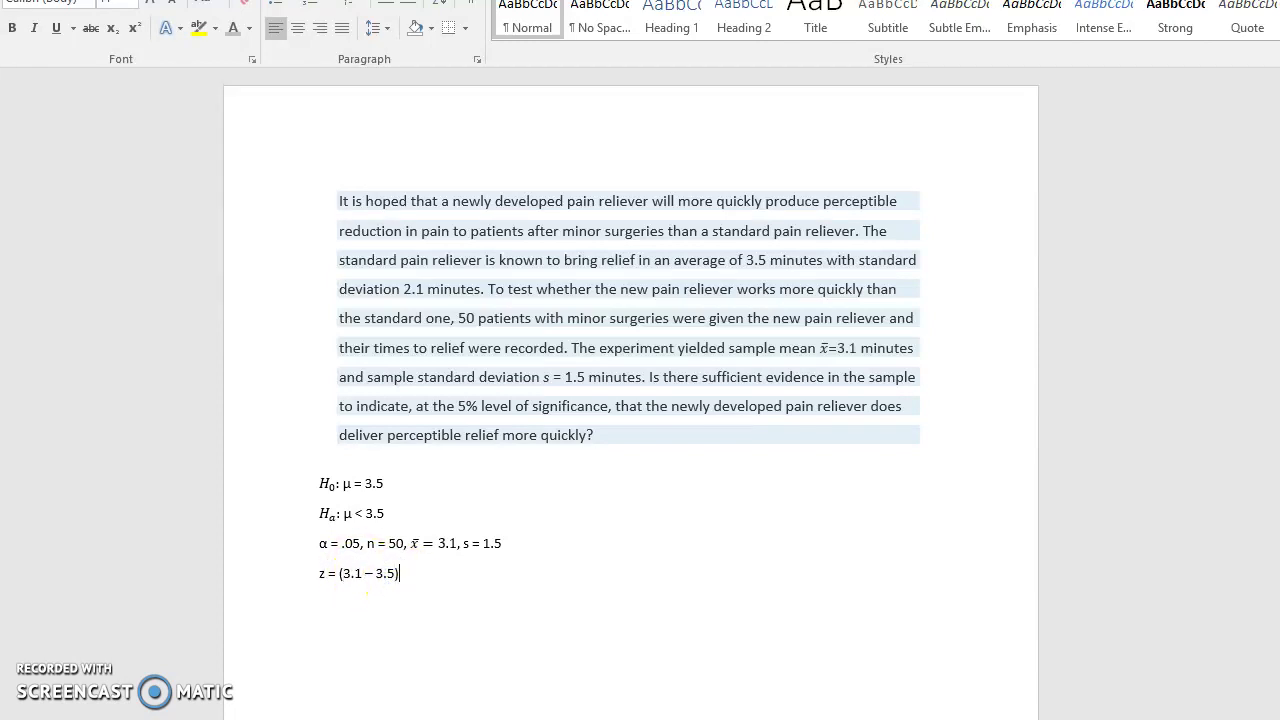
- Complete the z formula with /(1.5/√50) = -.4/.212132 = -1.89 and label it test statistic
type("/(1.5/√50")
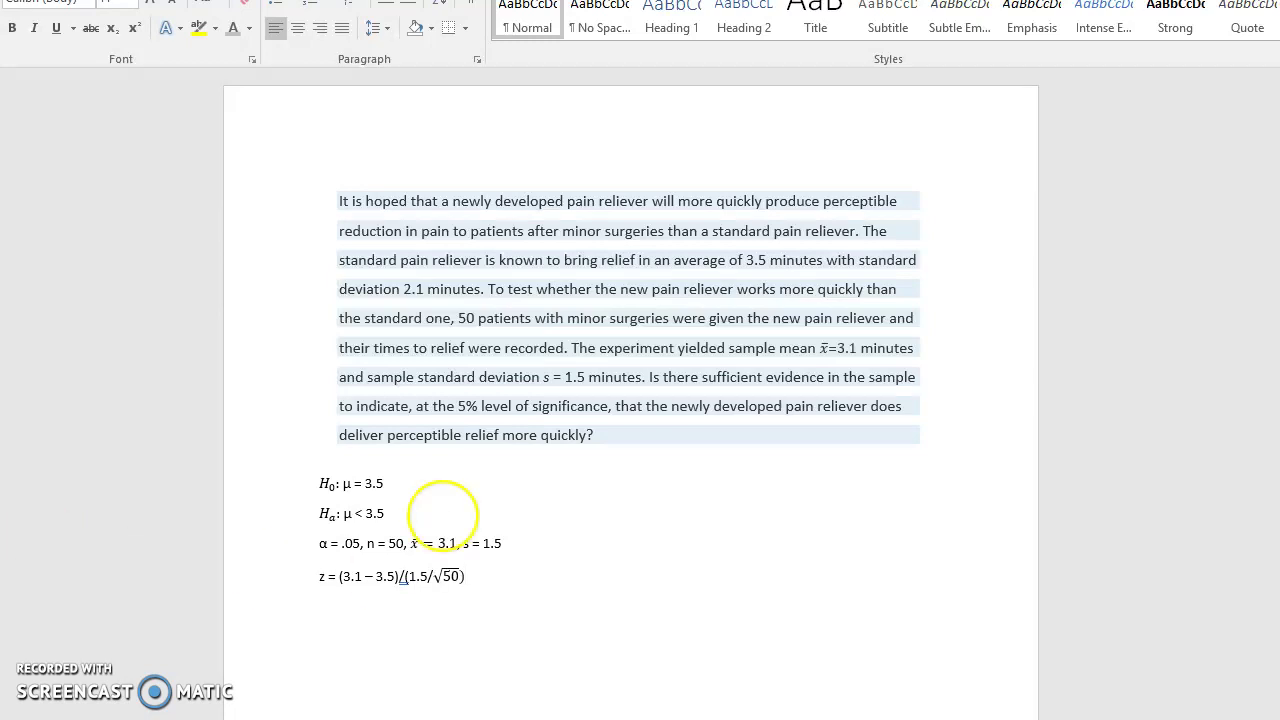
type("= ")
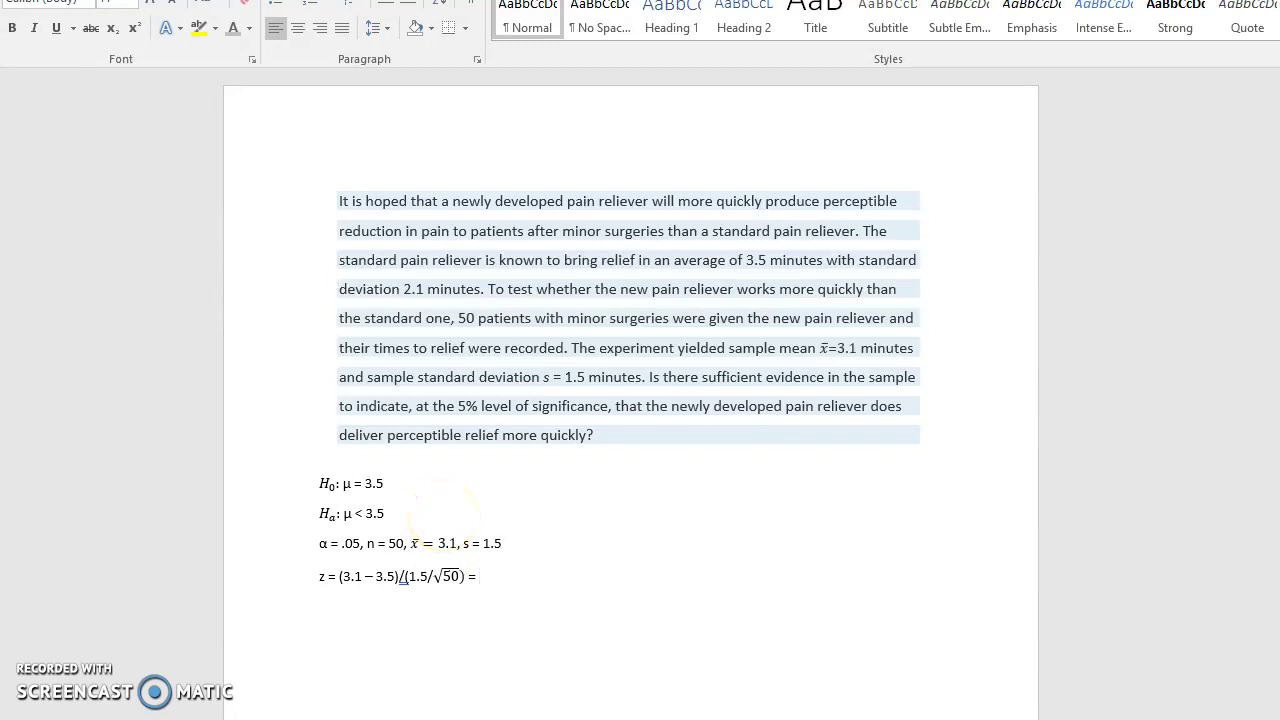
type("-.4/")
type(".212132 = -1.89")
left_click(596, 580)
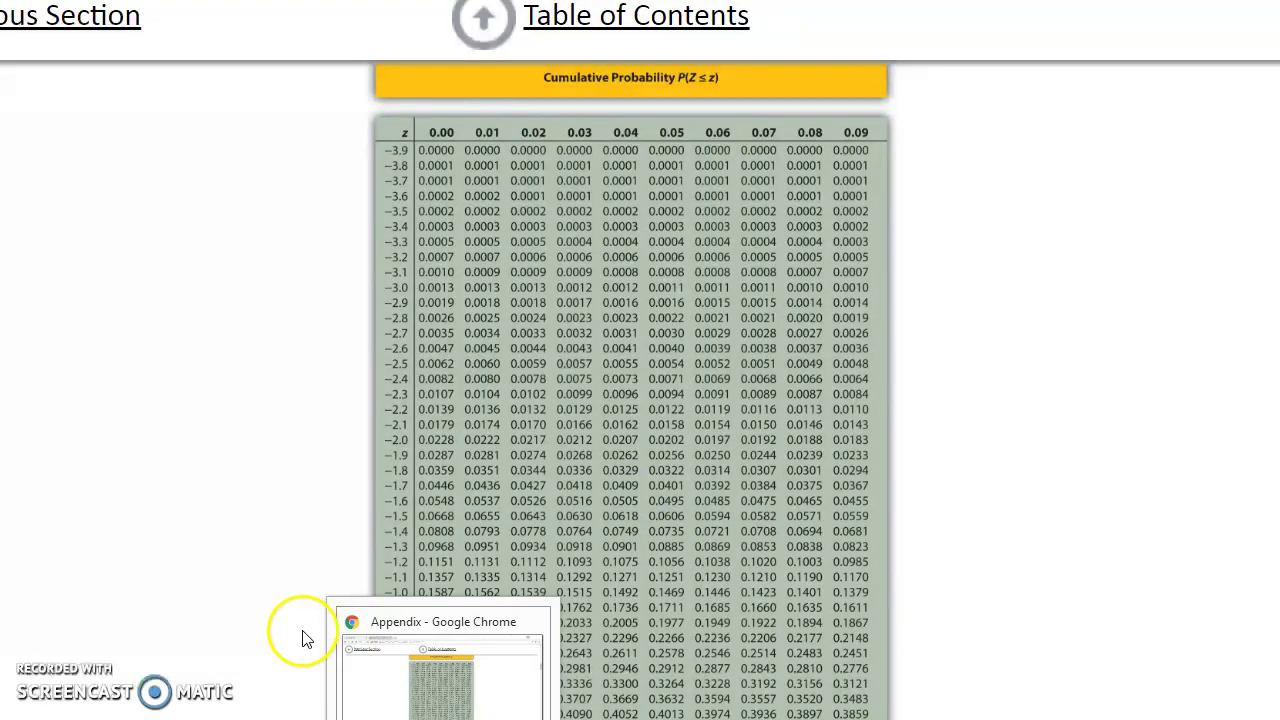
- Switch to the normal curve sketch in Paint and try filling the area under the curve with grey
key("alt+Tab")
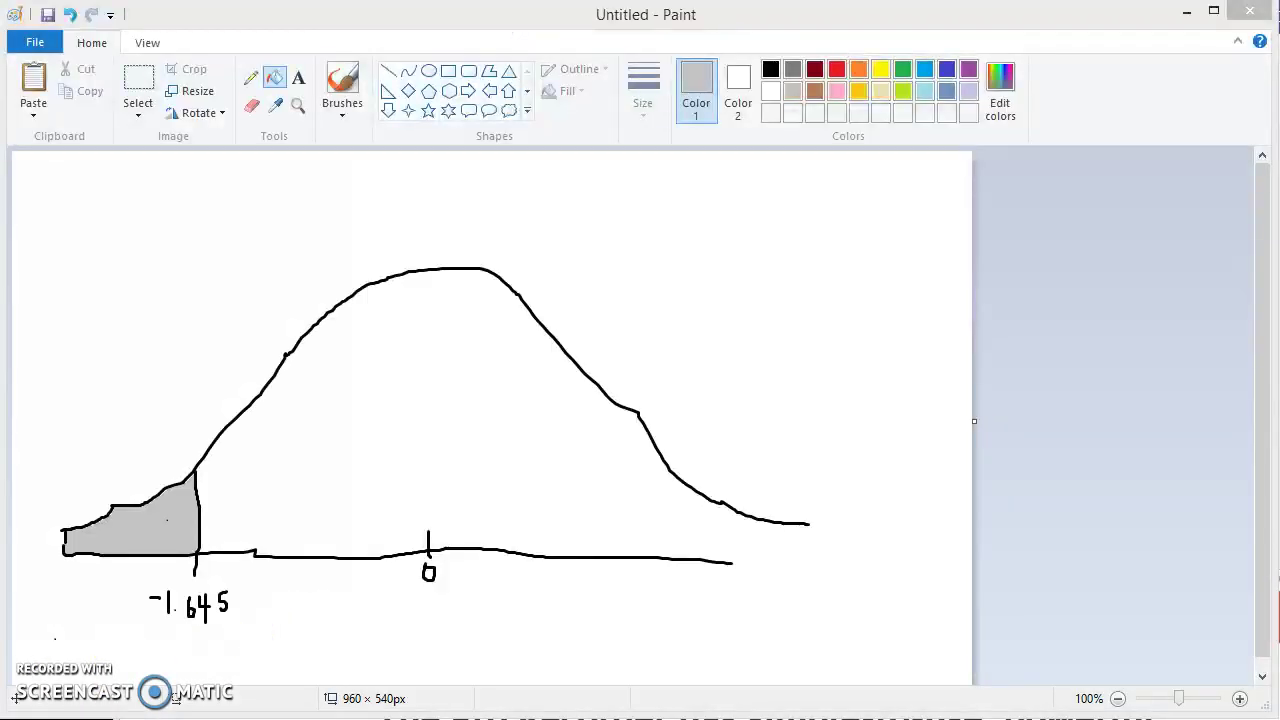
left_click(457, 455)
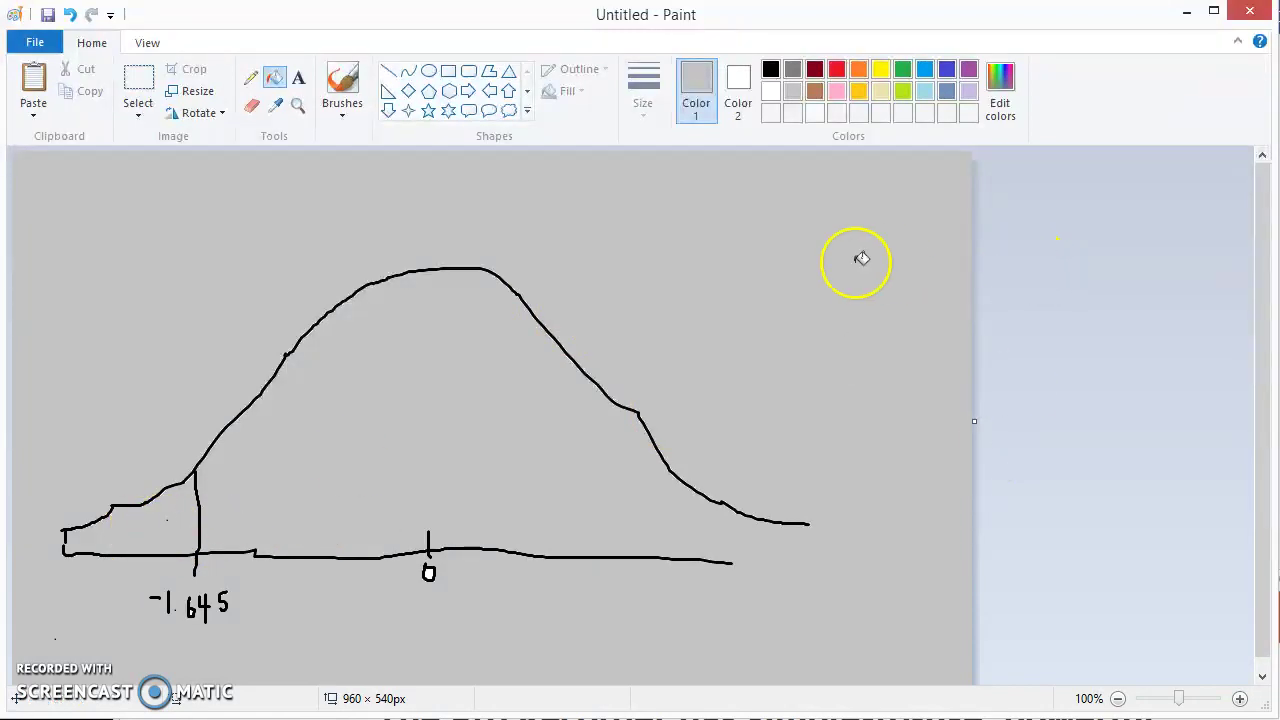
left_click(733, 80)
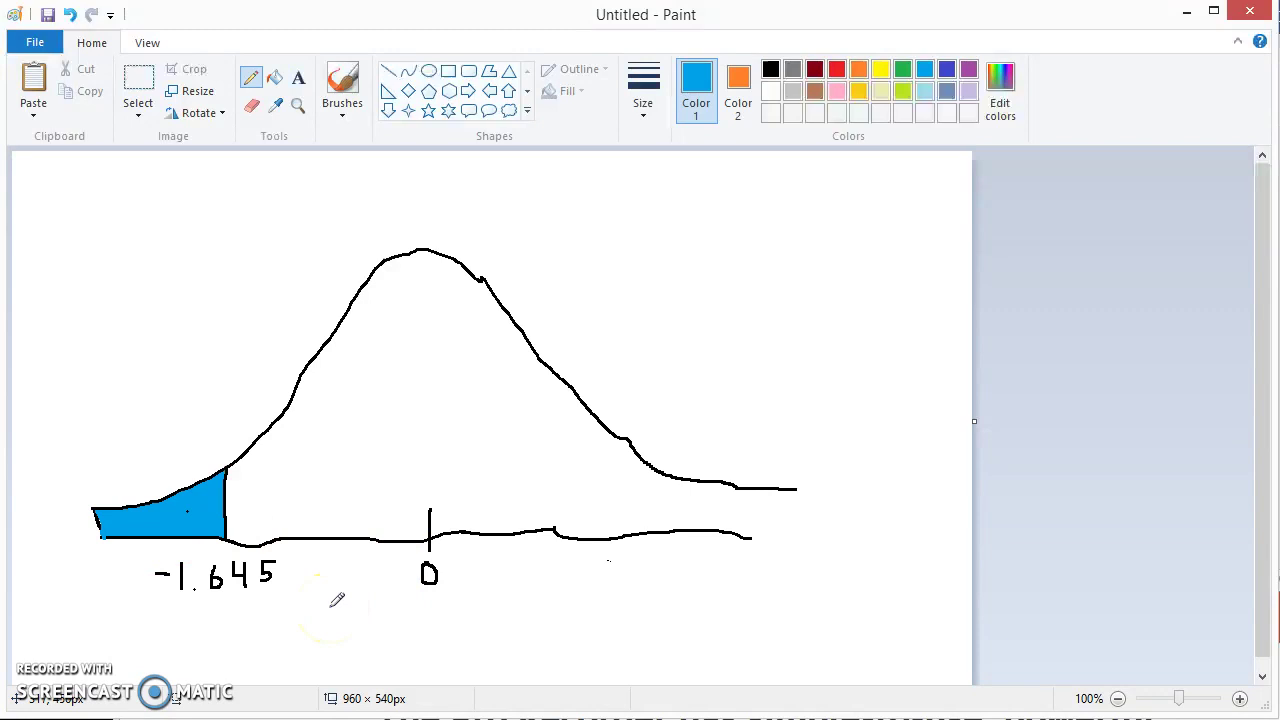
- Examine the bell curve's shaded left-tail rejection region beyond the critical value -1.645
left_click(435, 590)
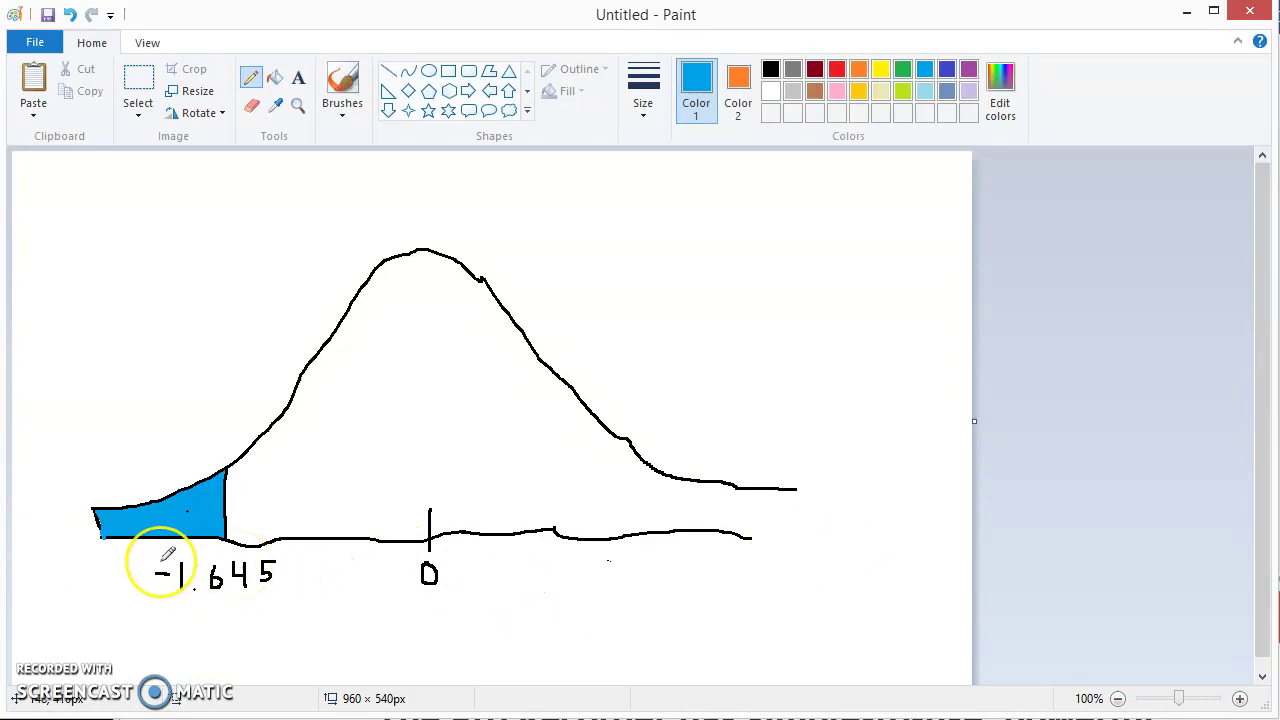
mouse_move(110, 502)
left_mouse_down()
mouse_move(183, 502)
mouse_move(114, 514)
mouse_move(200, 509)
mouse_move(130, 503)
mouse_move(222, 513)
mouse_move(180, 517)
mouse_move(191, 509)
left_mouse_up()
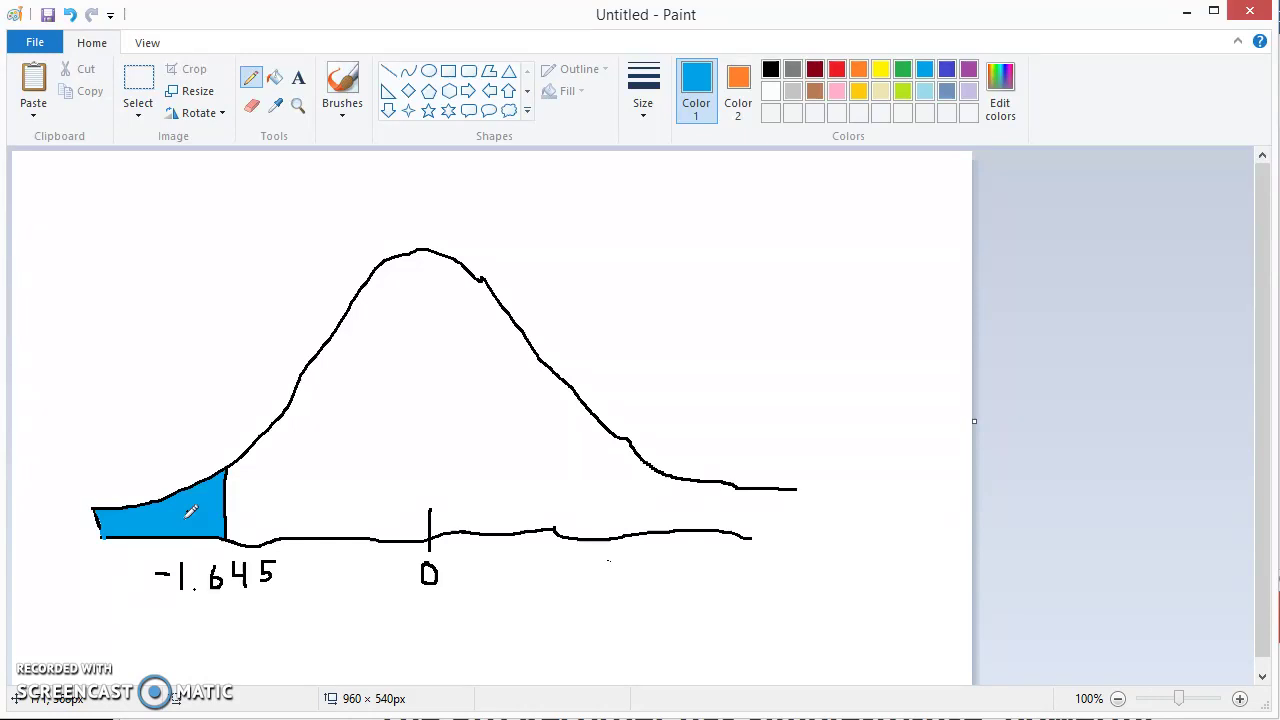
mouse_move(189, 505)
left_mouse_down()
mouse_move(114, 514)
mouse_move(194, 457)
mouse_move(130, 518)
mouse_move(131, 506)
mouse_move(194, 500)
left_mouse_up()
mouse_move(194, 503)
left_mouse_down()
mouse_move(131, 514)
mouse_move(191, 517)
left_mouse_up()
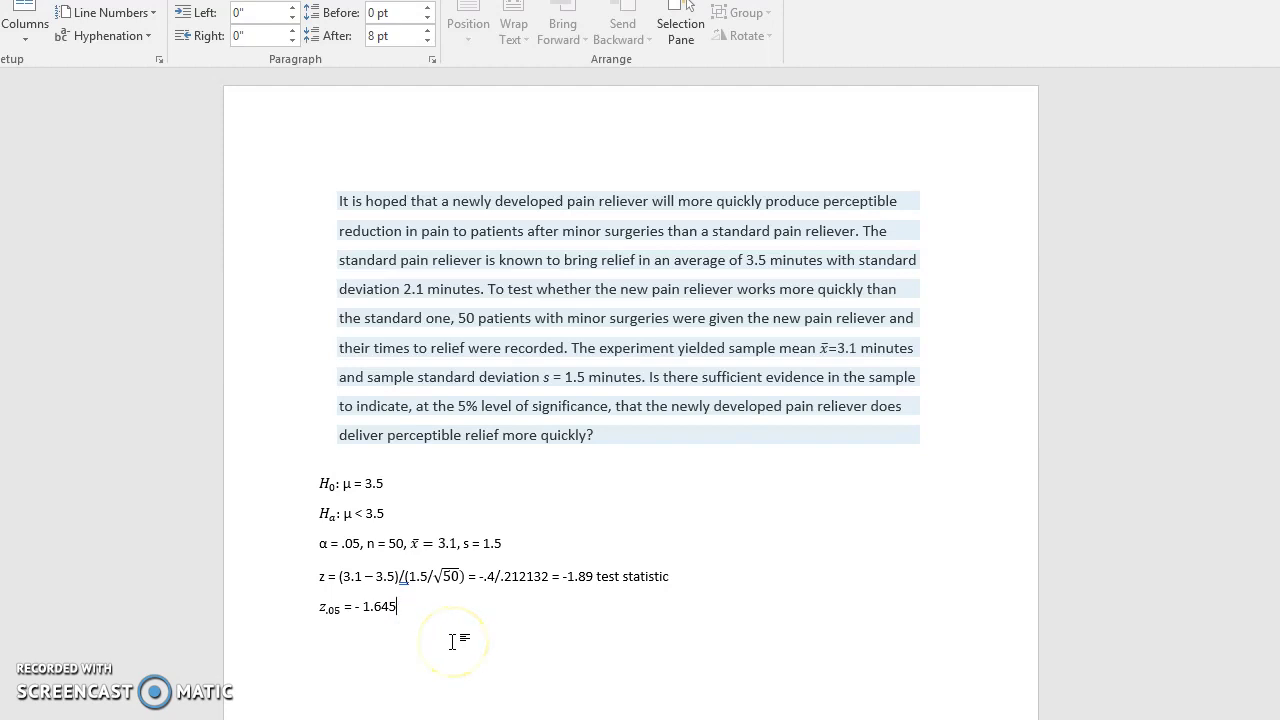
- On a new line below the critical value, write "Reject the null hypothesis in favor of the alternate hypothesis."
key("Return")
type("Reject the null hypothesis in favor ")
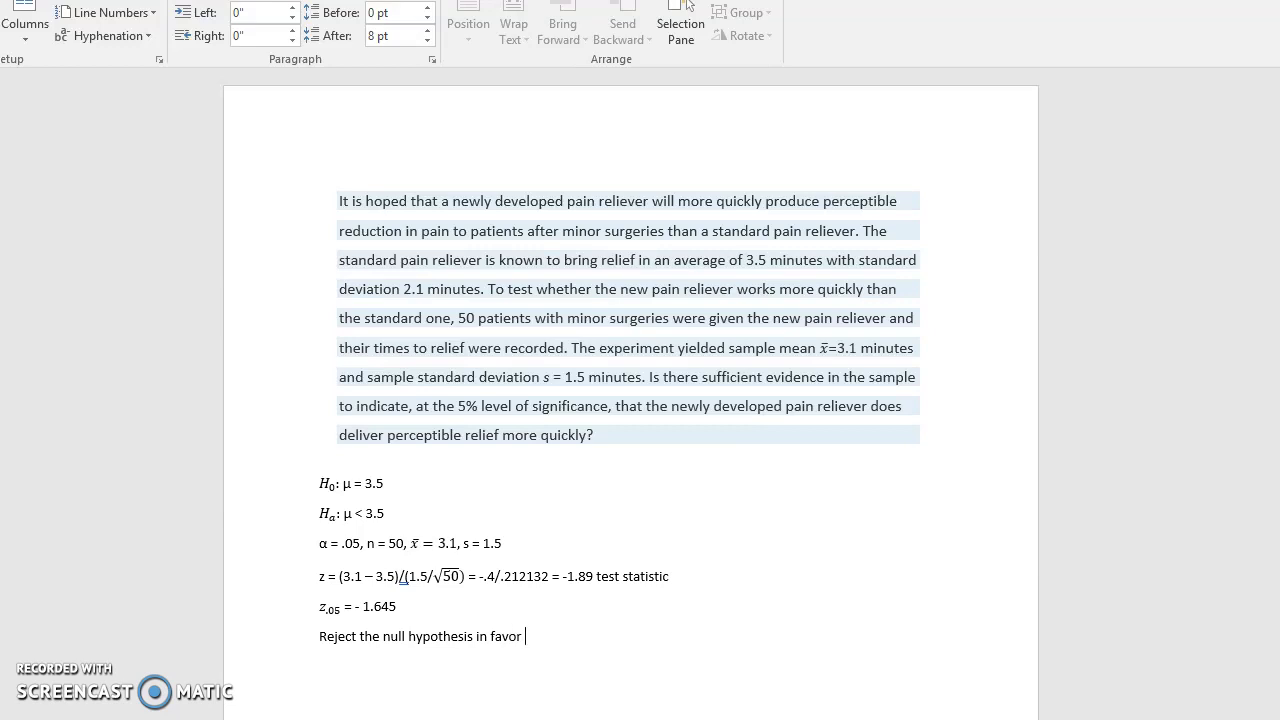
type("of the alternati")
key("BackSpace")
key("BackSpace")
type("e hypot")
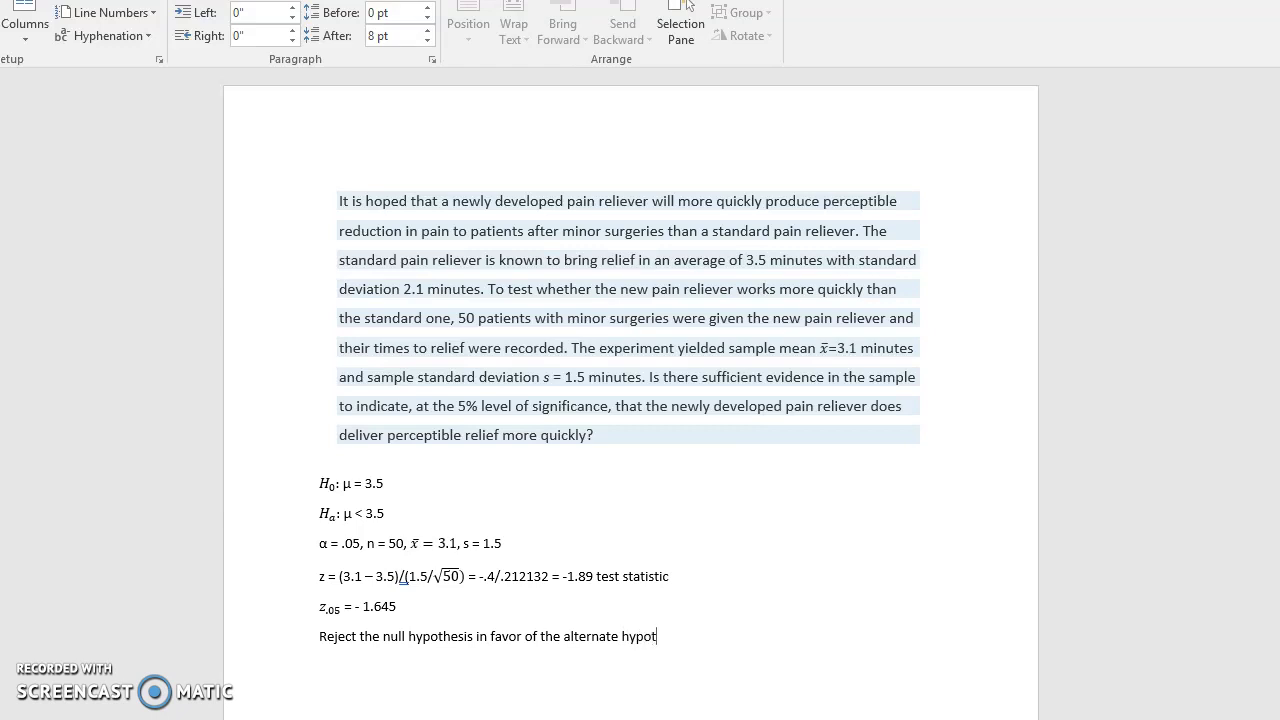
type("hesis.  T")
- Add that the mean for the new pain reliever appears to be less than 3.5 minutes (alpha = .05) and the new medicine appears more effective
type("he mean for the ")
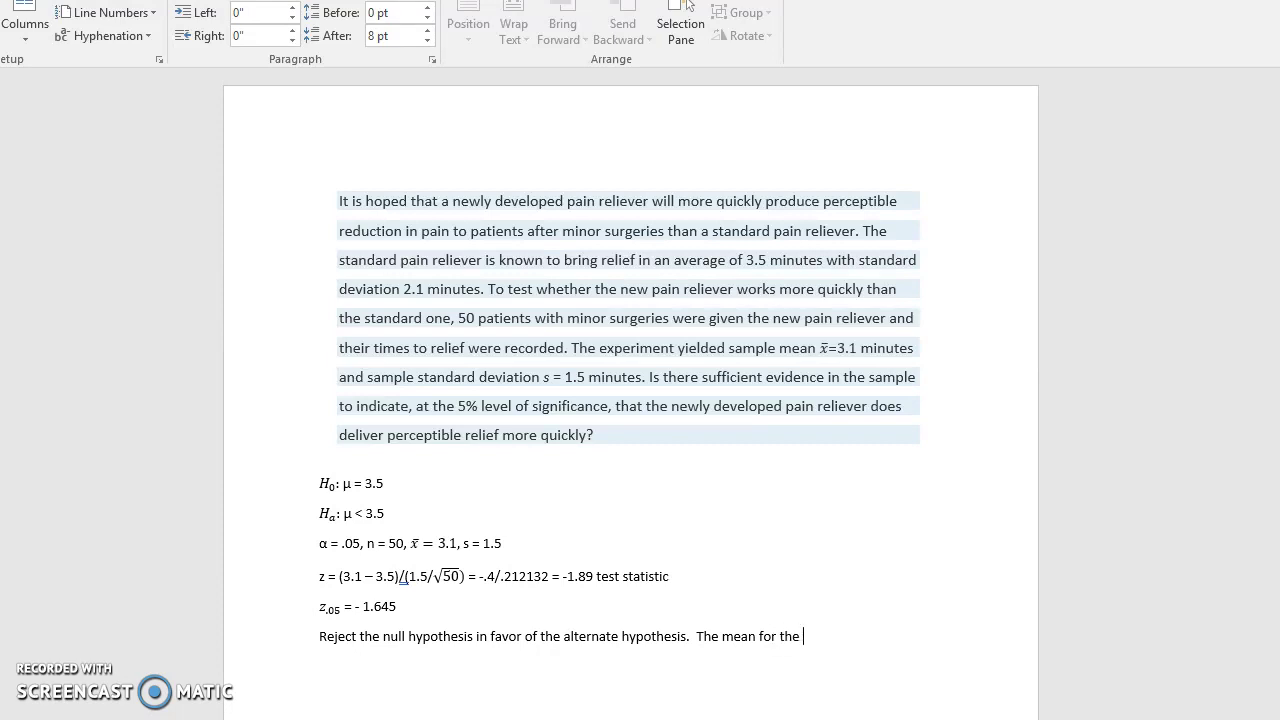
type("new pain reliever appe")
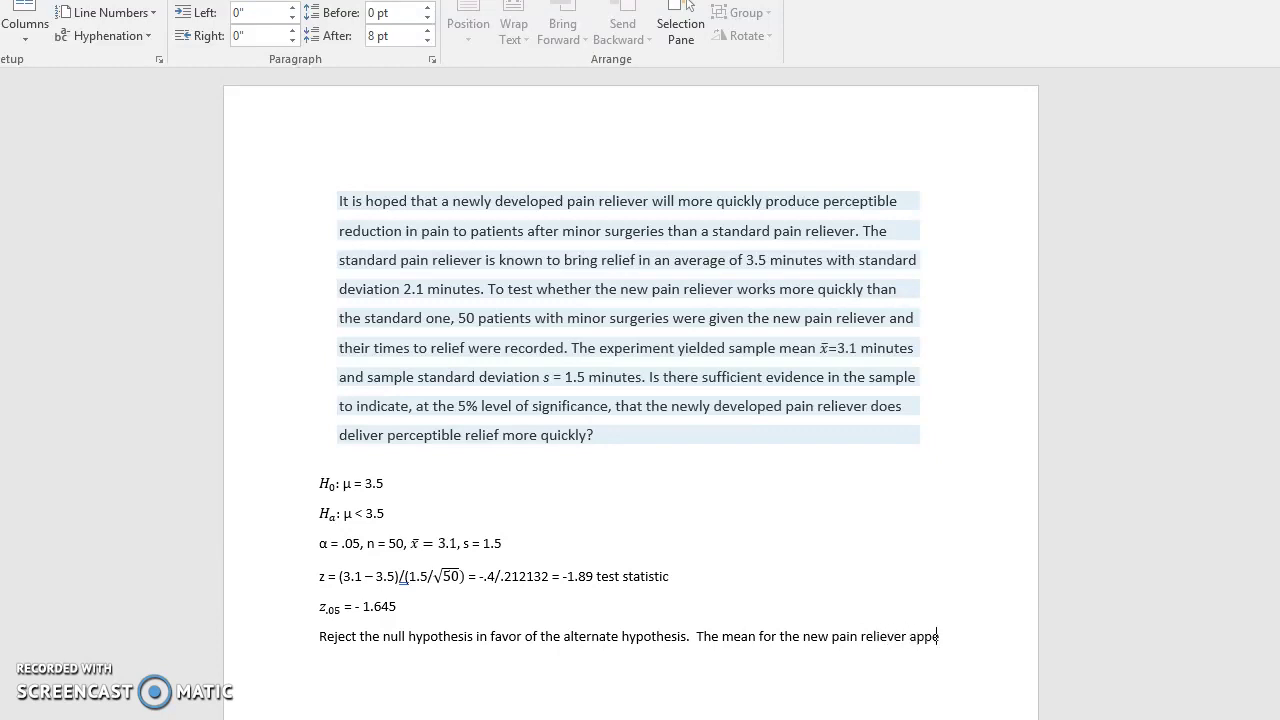
type("ars to be less than ")
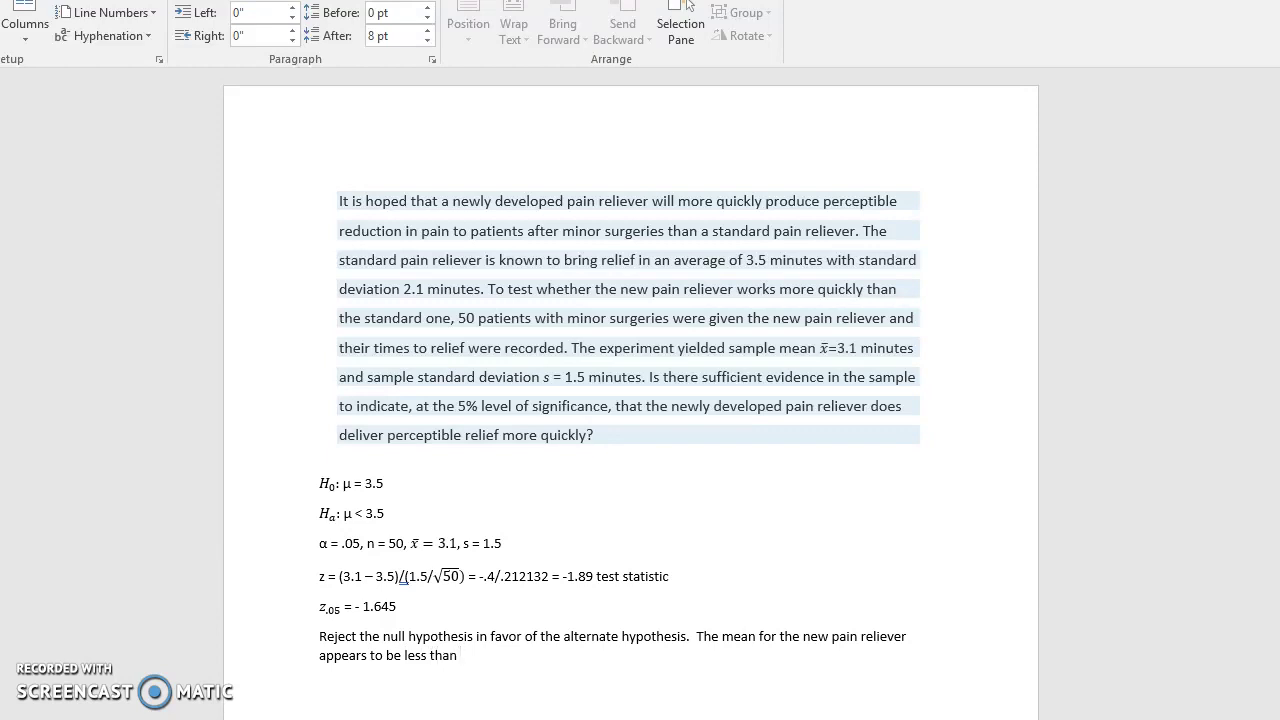
type("3.5 minutes (alpha = .05).  It appears that the new medicine is more effectivw")
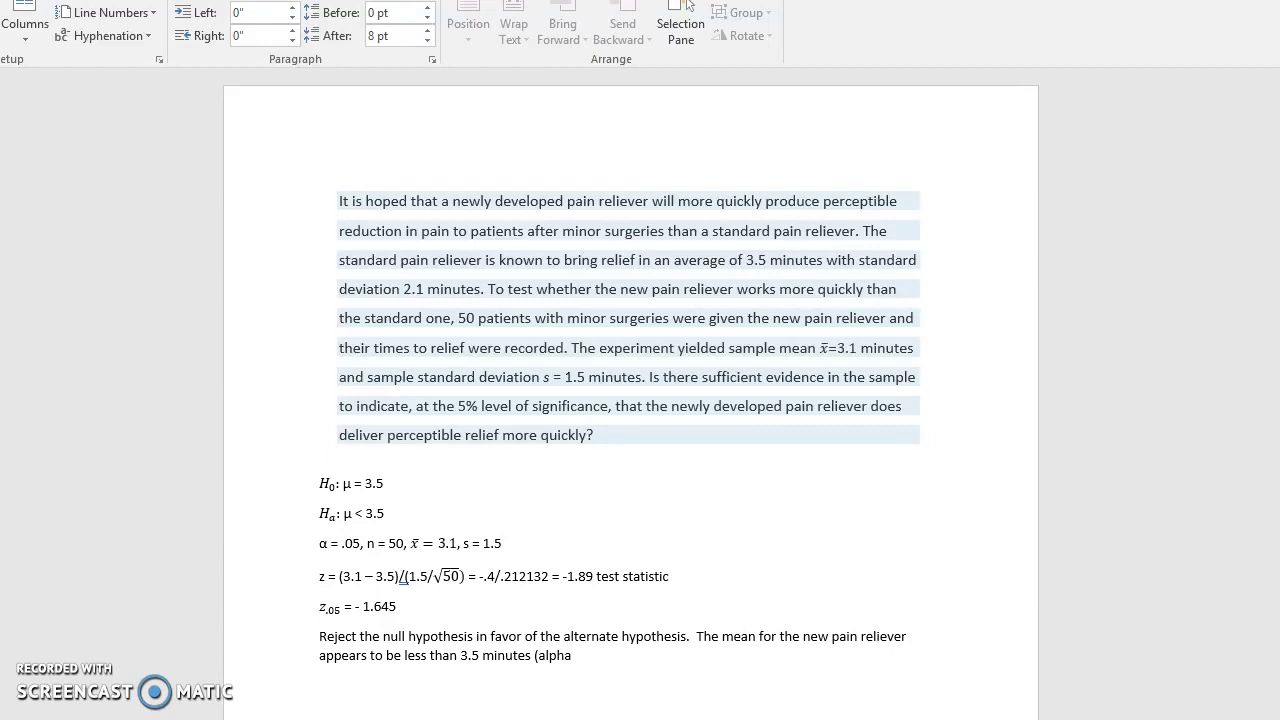